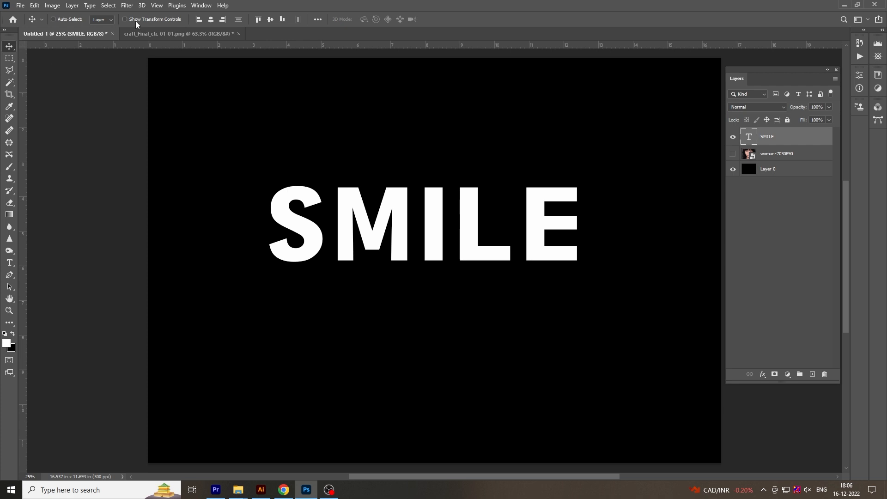
# Scale the SMILE text to about 102% and shift it toward the horizontal centre of the canvas
pyautogui.click(146, 21)
pyautogui.moveTo(583, 268); pyautogui.dragTo(596, 279)
pyautogui.moveTo(596, 234); pyautogui.dragTo(575, 234)
pyautogui.press('Return')
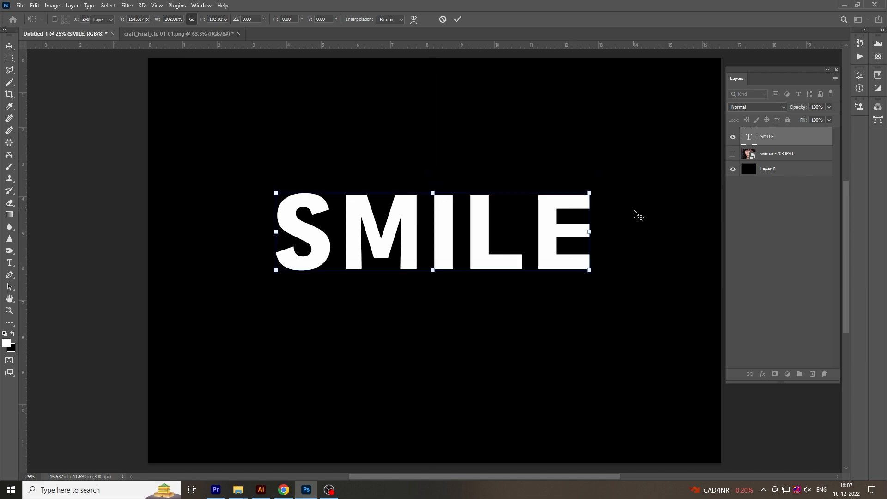
# Set the foreground colour to the tan shade dfb183
pyautogui.click(7, 343)
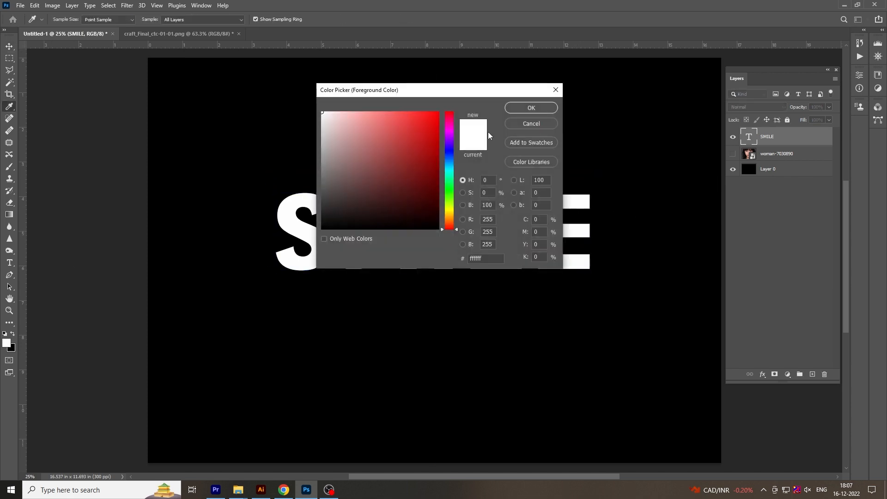
pyautogui.moveTo(340, 112); pyautogui.dragTo(359, 112)
pyautogui.moveTo(453, 227)
pyautogui.mouseDown()
pyautogui.moveTo(453, 212)
pyautogui.moveTo(453, 220)
pyautogui.mouseUp()
pyautogui.click(357, 131)
pyautogui.moveTo(357, 131)
pyautogui.mouseDown()
pyautogui.moveTo(345, 130)
pyautogui.moveTo(359, 142)
pyautogui.moveTo(368, 127)
pyautogui.mouseUp()
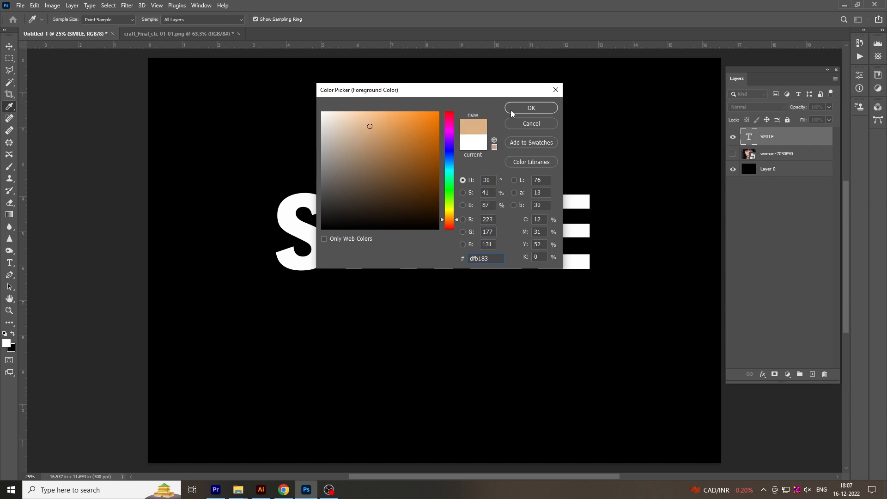
pyautogui.click(529, 108)
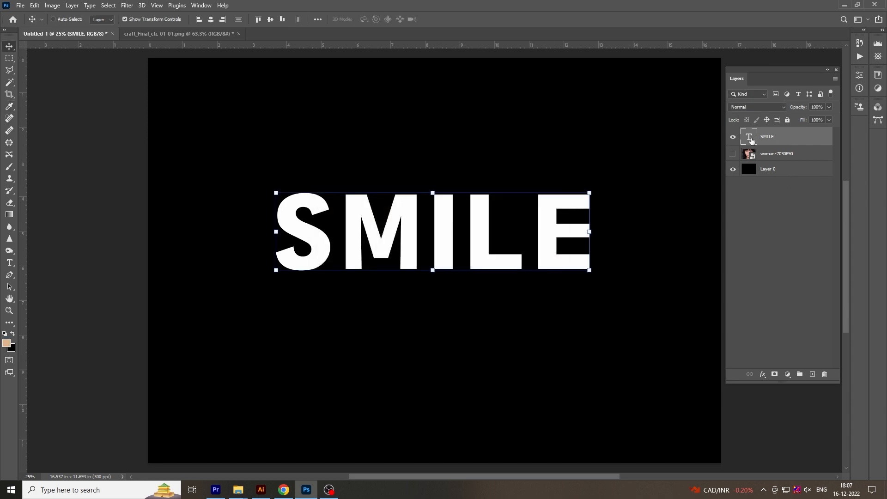
# Recolour the SMILE text to the light tan eec497
pyautogui.doubleClick(749, 137)
pyautogui.click(370, 19)
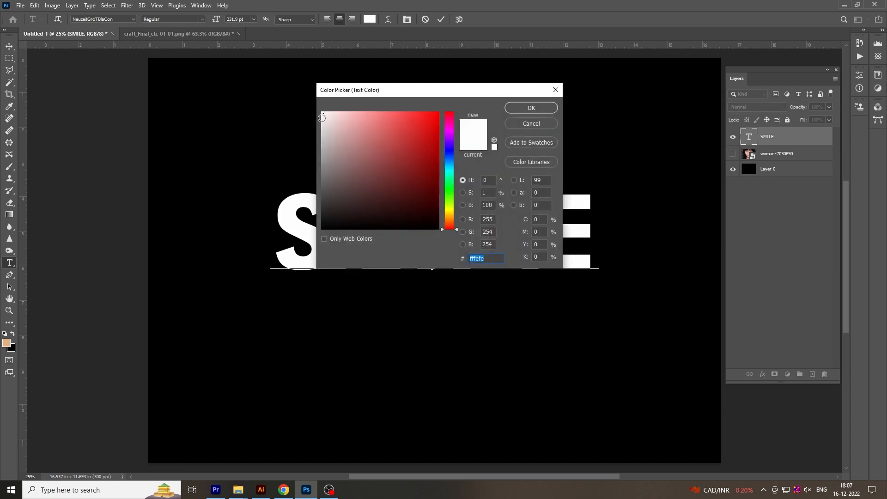
pyautogui.moveTo(452, 217); pyautogui.dragTo(454, 218)
pyautogui.moveTo(351, 118); pyautogui.dragTo(365, 120)
pyautogui.moveTo(454, 217)
pyautogui.mouseDown()
pyautogui.moveTo(452, 208)
pyautogui.moveTo(459, 223)
pyautogui.mouseUp()
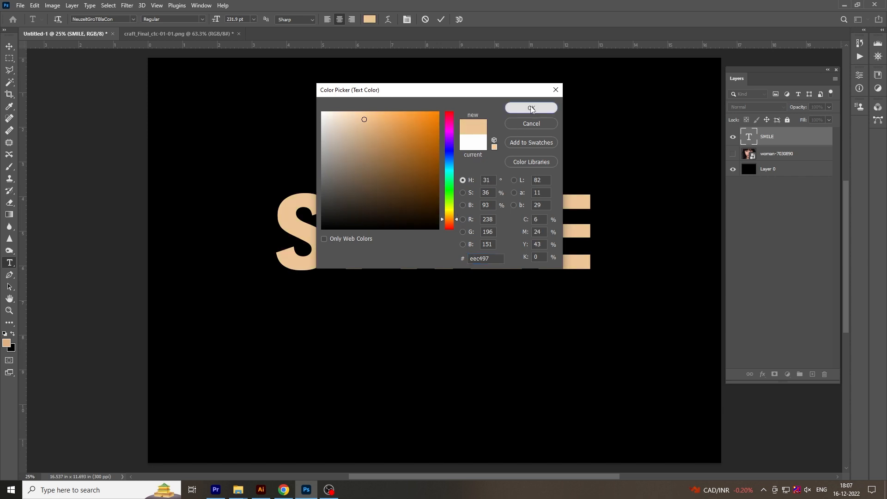
pyautogui.click(532, 108)
pyautogui.click(10, 47)
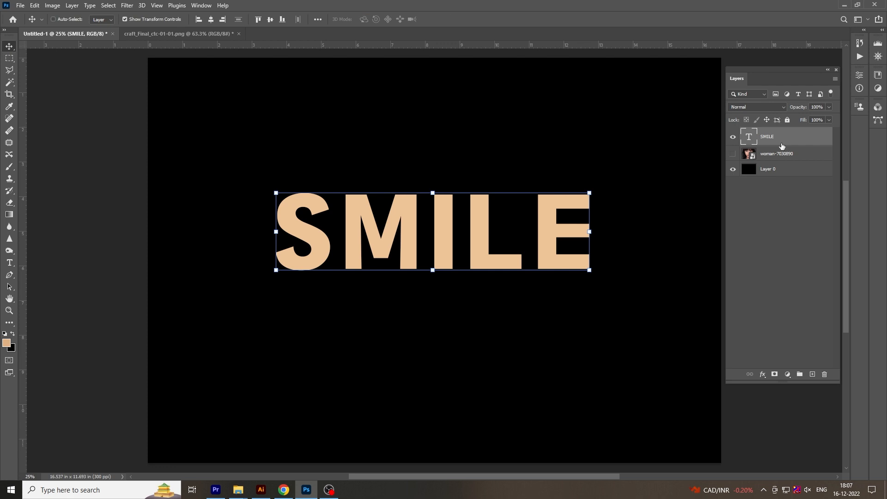
pyautogui.hotkey('ctrl', 'j')
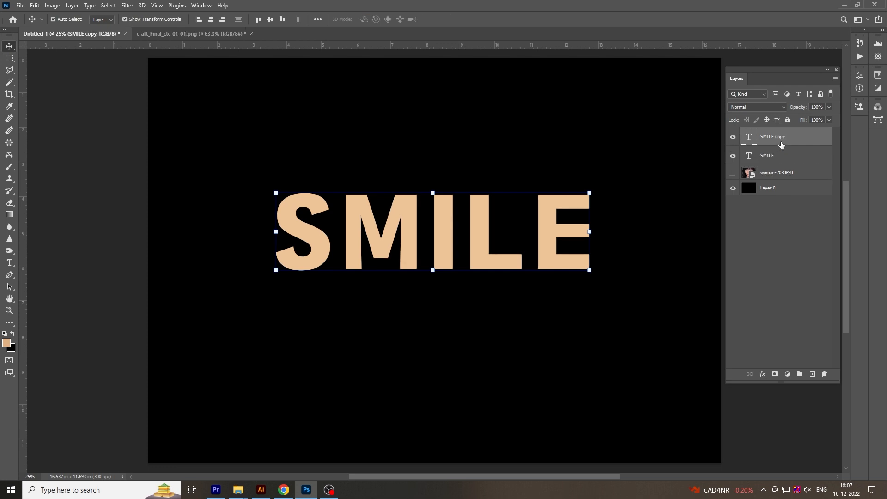
pyautogui.hotkey('ctrl', 'j')
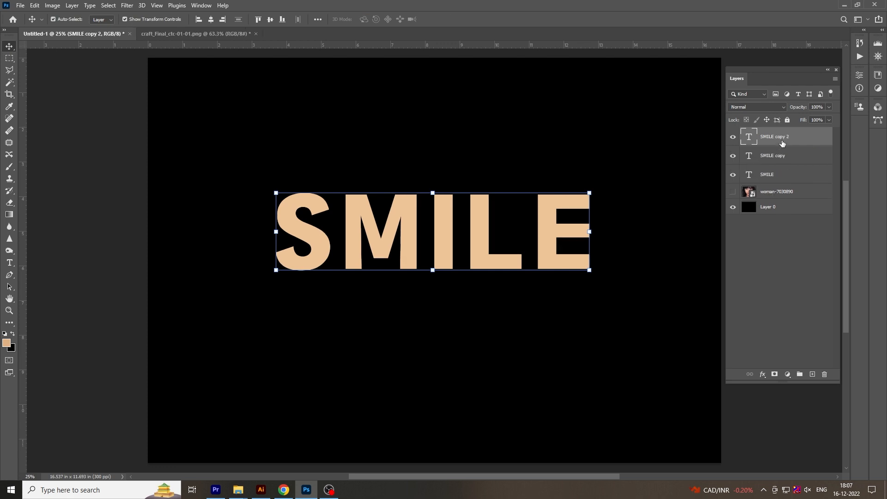
pyautogui.press('Delete')
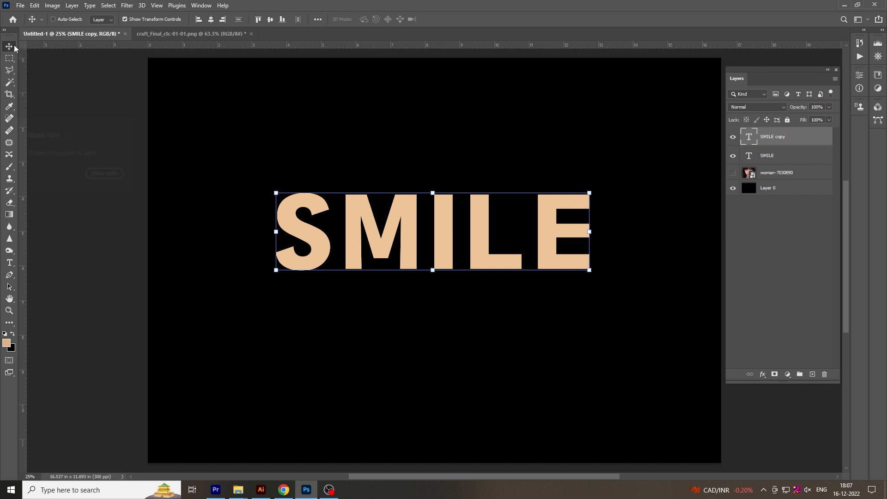
pyautogui.press('Delete')
# Duplicate the SMILE text layer and move the copy straight up so it slightly overlaps the original's upper edge
pyautogui.rightClick(789, 137)
pyautogui.click(691, 93)
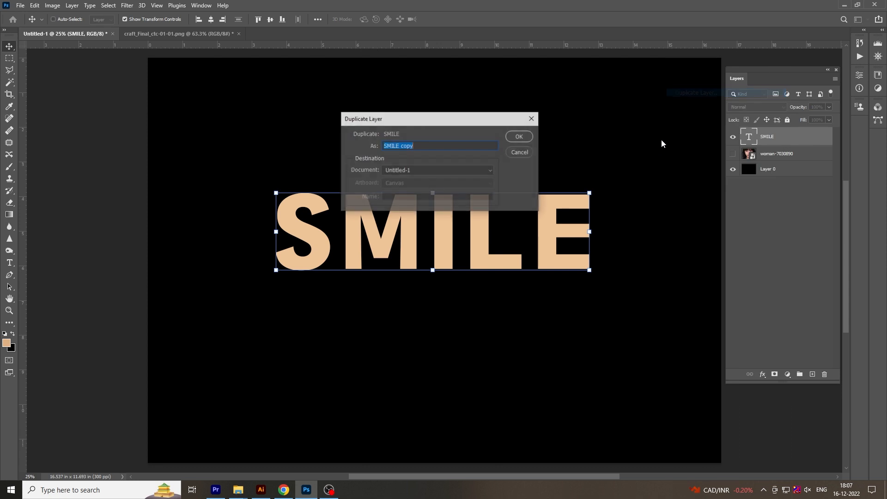
pyautogui.click(518, 137)
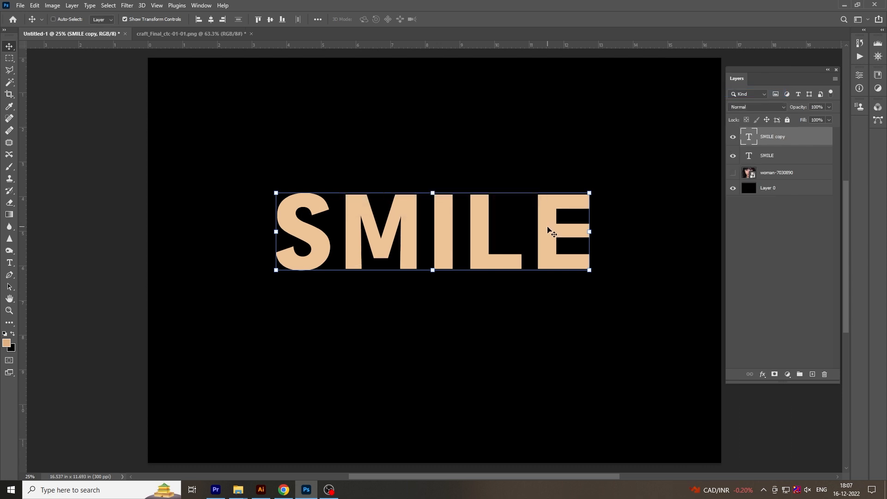
pyautogui.moveTo(550, 232); pyautogui.dragTo(555, 167)
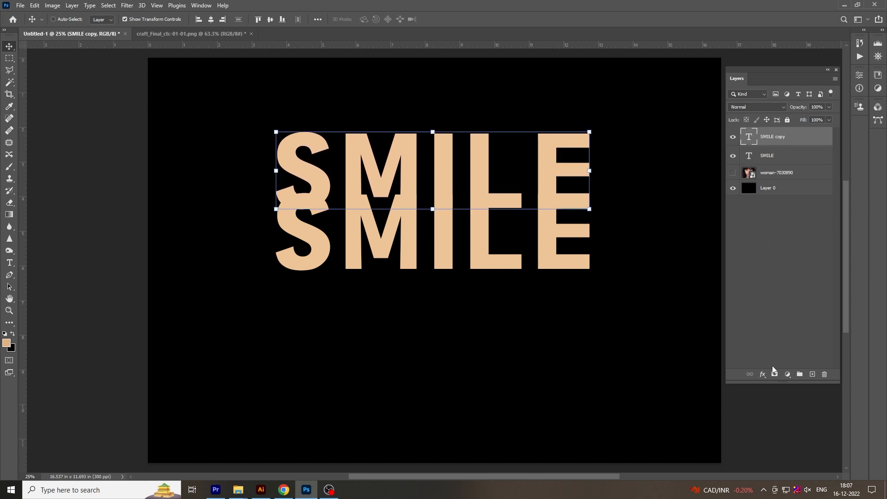
# Set the fill opacity of the SMILE copy to 0% in its blending options
pyautogui.click(763, 375)
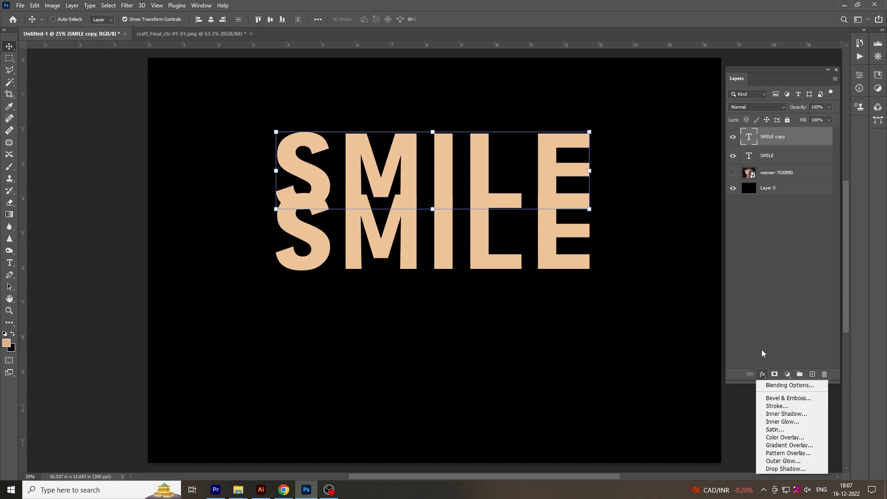
pyautogui.click(776, 385)
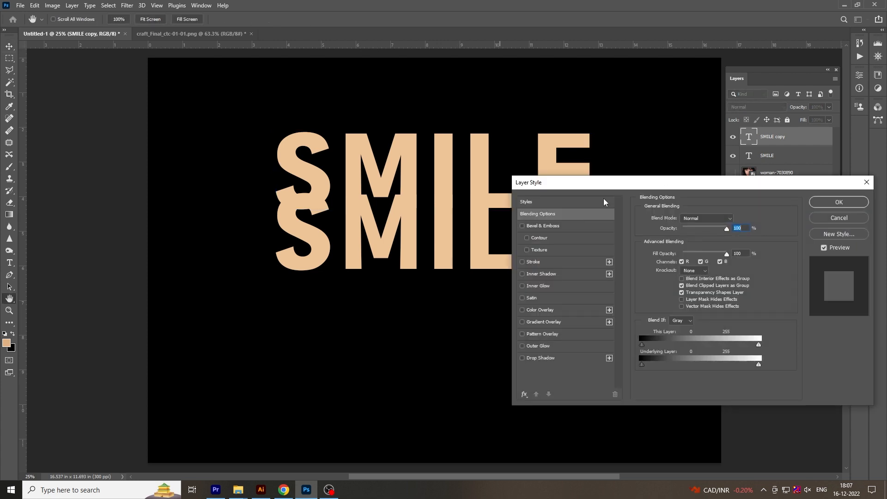
pyautogui.moveTo(626, 188); pyautogui.dragTo(387, 240)
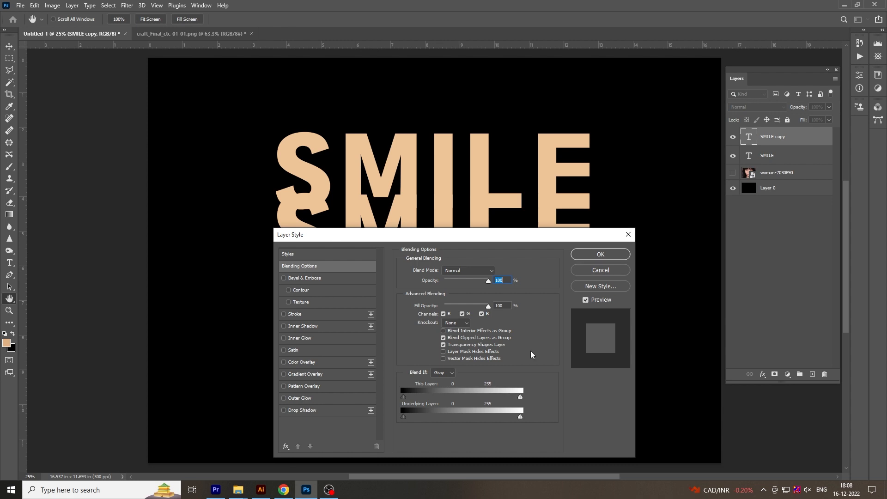
pyautogui.moveTo(489, 307); pyautogui.dragTo(426, 308)
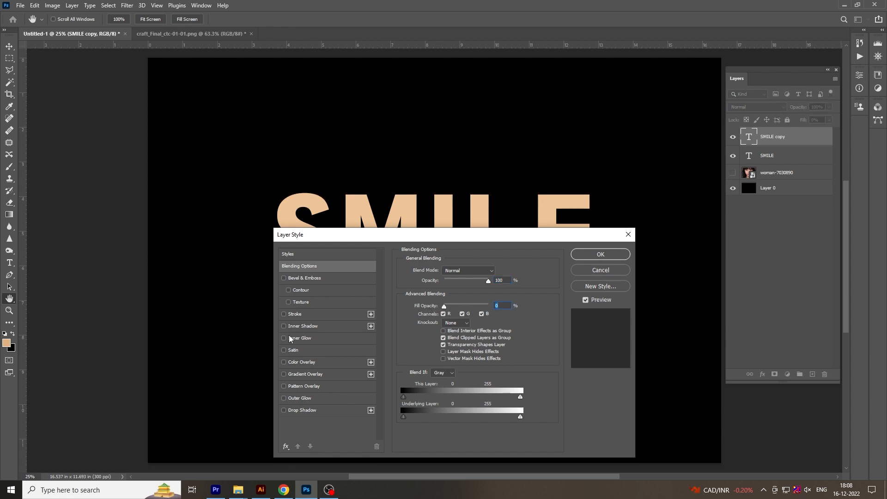
# Add a thin outside stroke to the SMILE copy, sampling its colour eec497 from the solid text
pyautogui.click(294, 316)
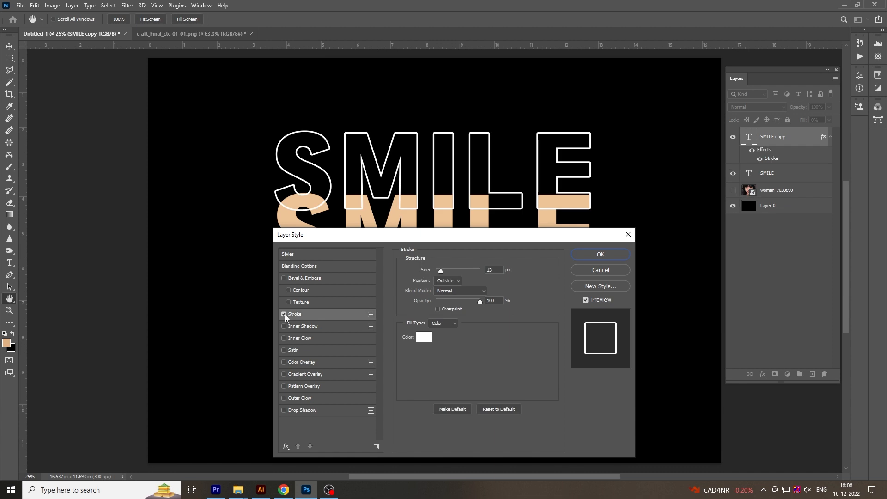
pyautogui.click(422, 338)
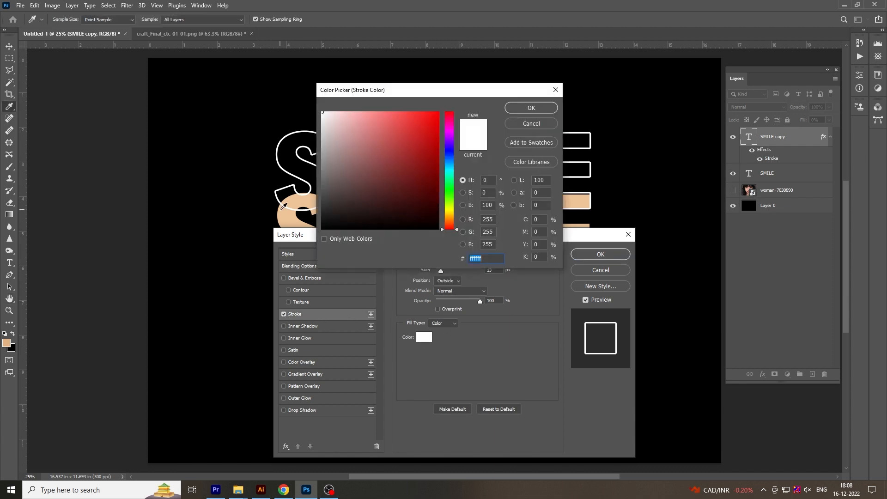
pyautogui.click(281, 210)
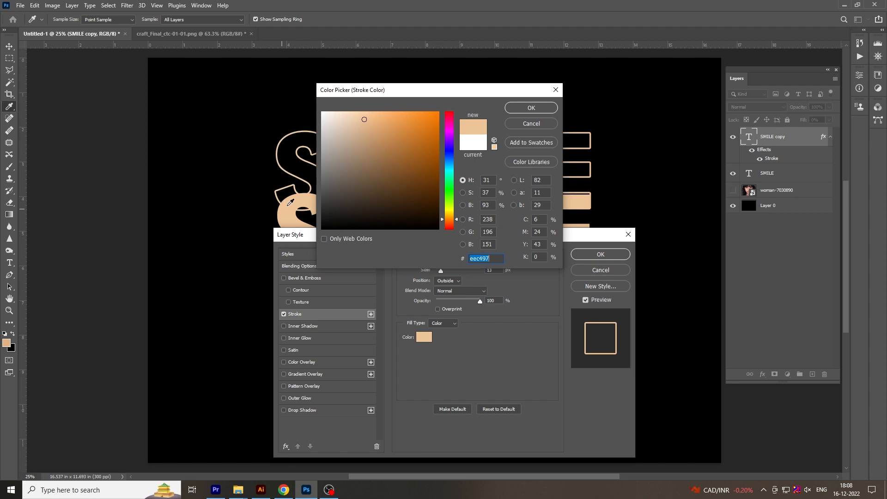
pyautogui.click(531, 107)
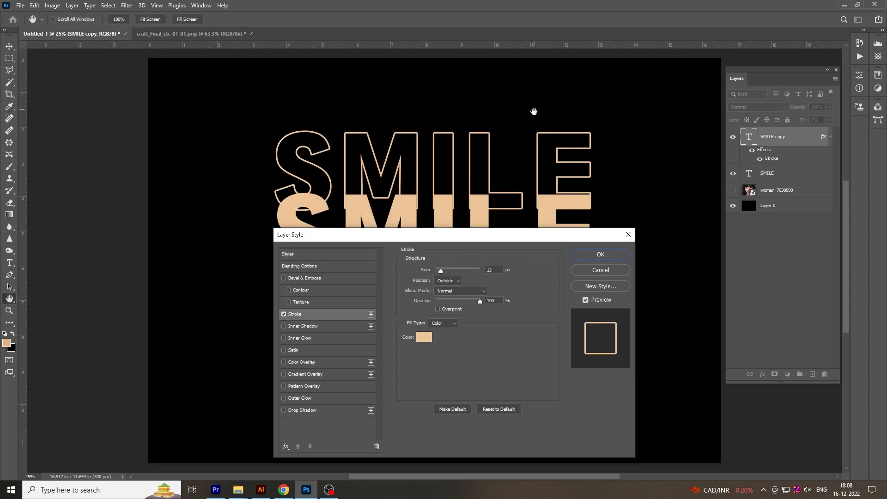
pyautogui.moveTo(442, 275); pyautogui.dragTo(440, 275)
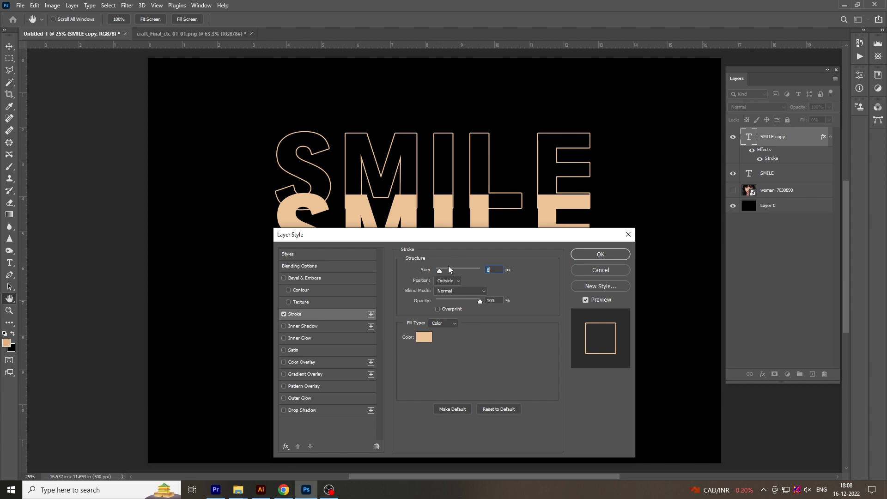
pyautogui.click(600, 254)
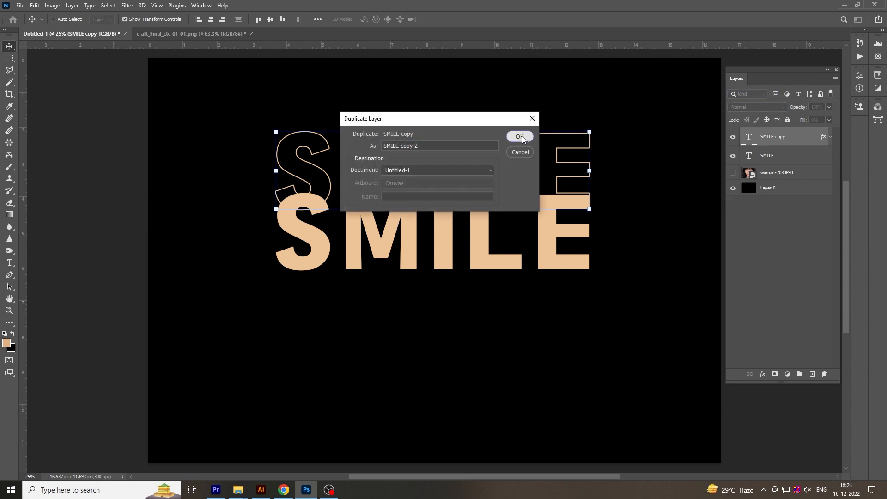
# Duplicate the outlined SMILE copy and move the duplicate straight down so it slightly overlaps the solid text's lower edge
pyautogui.click(523, 139)
pyautogui.moveTo(552, 166); pyautogui.dragTo(553, 296)
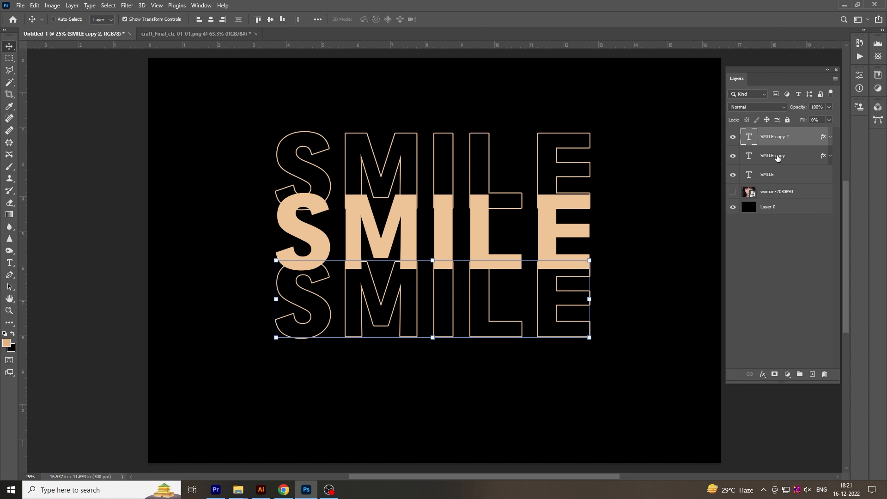
pyautogui.click(738, 157)
pyautogui.click(737, 157)
# Group the two outlined SMILE copy layers together
pyautogui.keyDown('shift'); pyautogui.click(778, 159); pyautogui.keyUp('shift')
pyautogui.rightClick(786, 156)
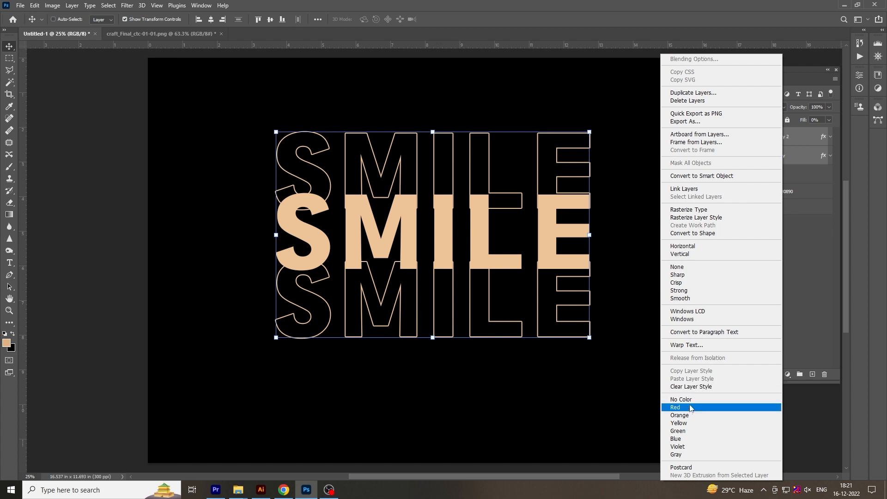
pyautogui.click(822, 278)
pyautogui.click(800, 374)
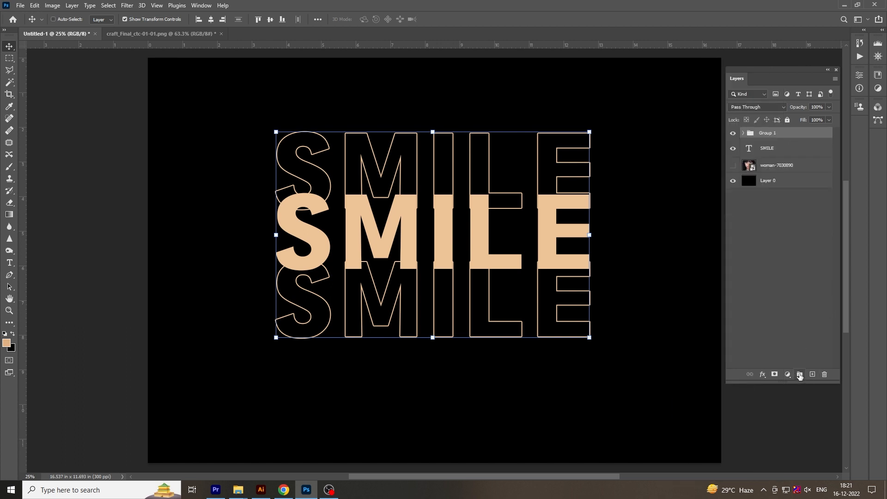
# Add a layer mask to the group holding the outlined copies
pyautogui.click(735, 134)
pyautogui.click(735, 133)
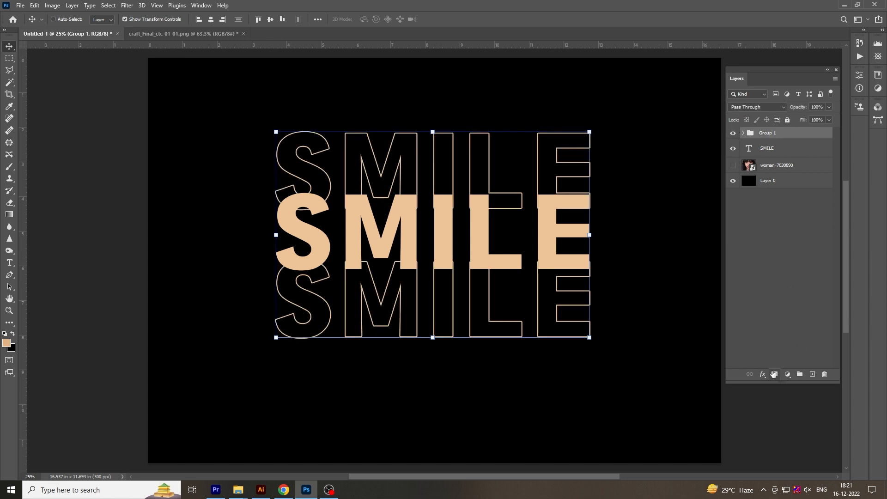
pyautogui.click(775, 374)
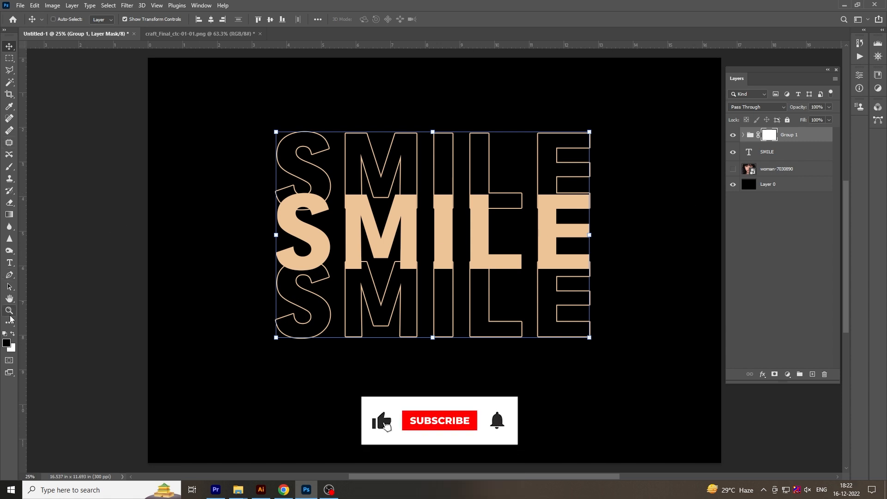
# Paint straight black strokes on the group's mask with a soft 600 px brush, fading the outlines along the solid text's lower and upper edges
pyautogui.click(10, 166)
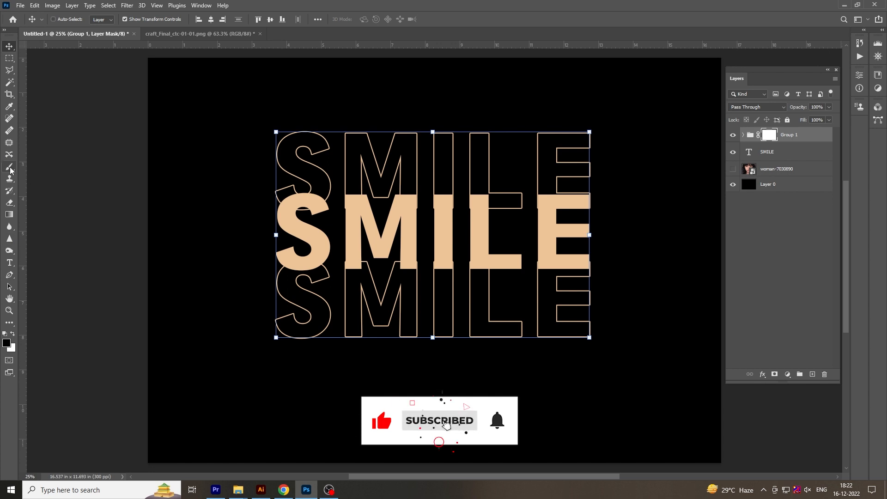
pyautogui.press(']')
pyautogui.press(']')
pyautogui.press(']')
pyautogui.press(']')
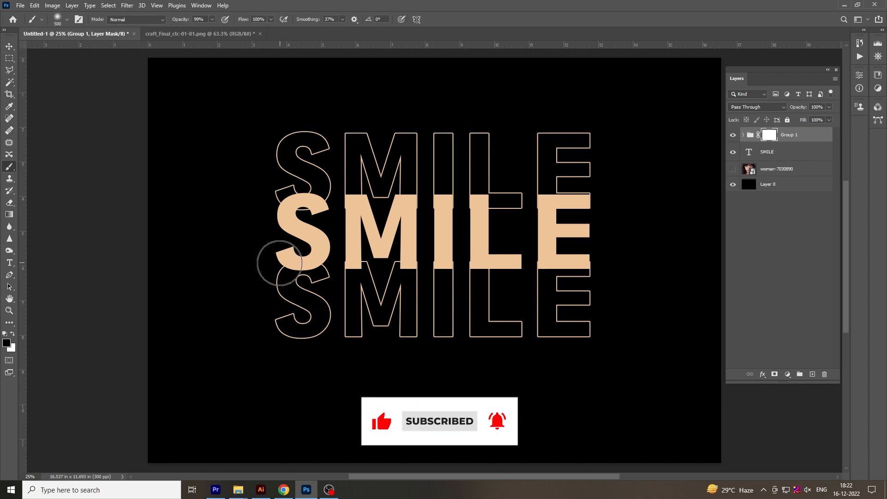
pyautogui.click(278, 263)
pyautogui.keyDown('shift'); pyautogui.click(619, 263); pyautogui.keyUp('shift')
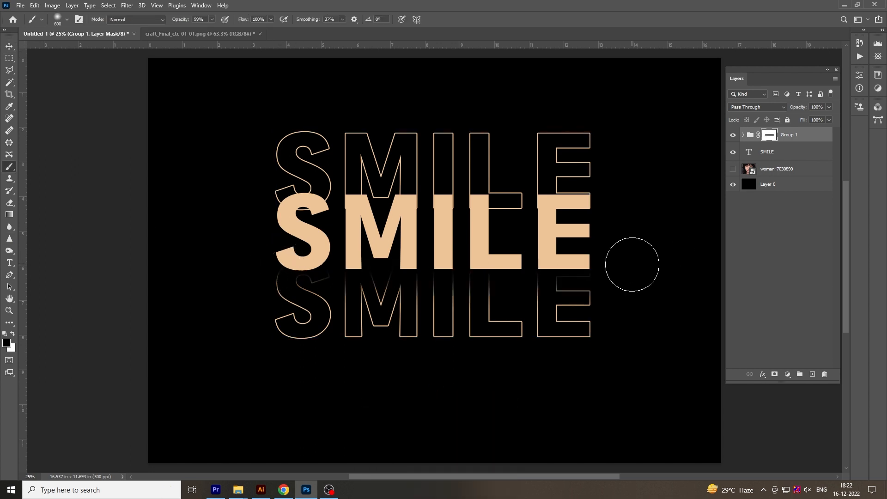
pyautogui.click(260, 212)
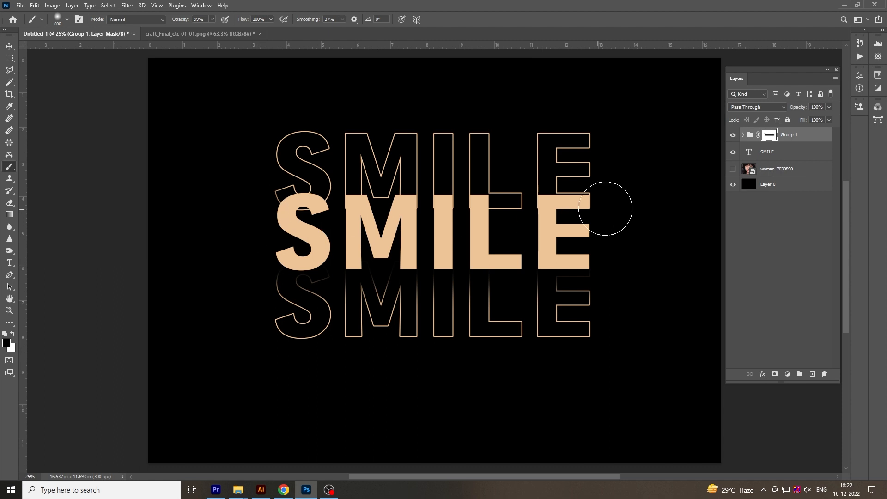
pyautogui.keyDown('shift'); pyautogui.click(613, 209); pyautogui.keyUp('shift')
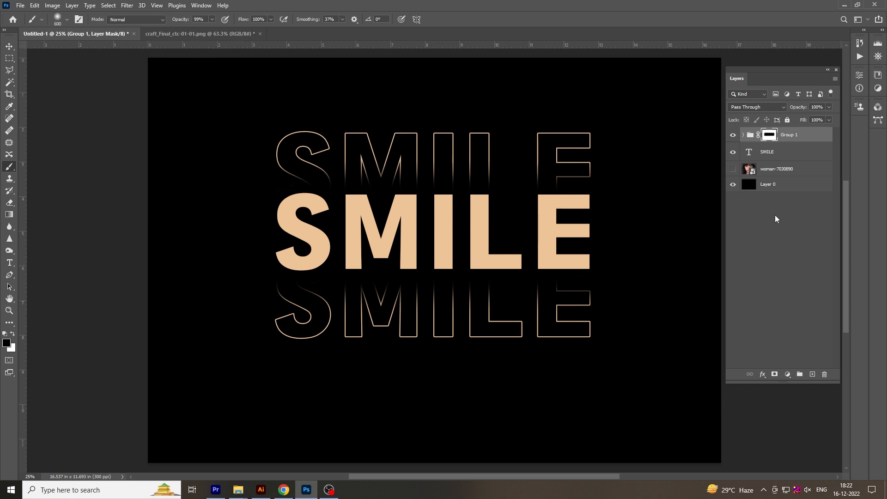
pyautogui.click(9, 46)
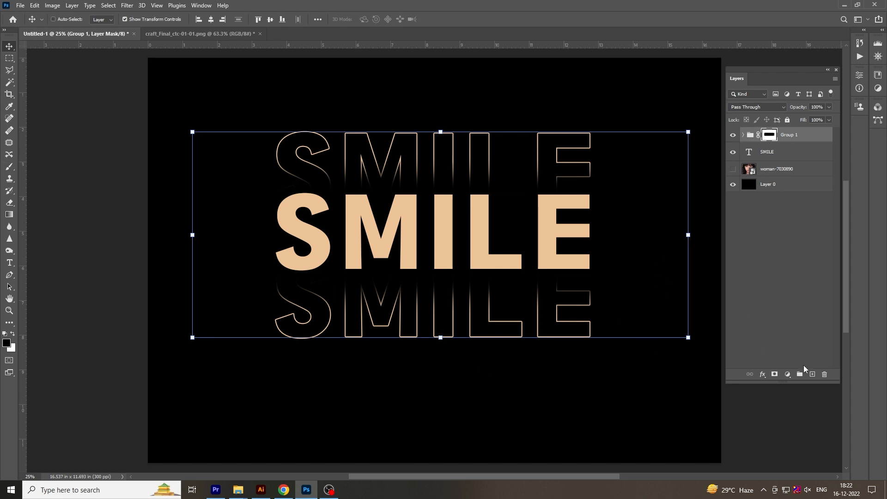
pyautogui.click(797, 144)
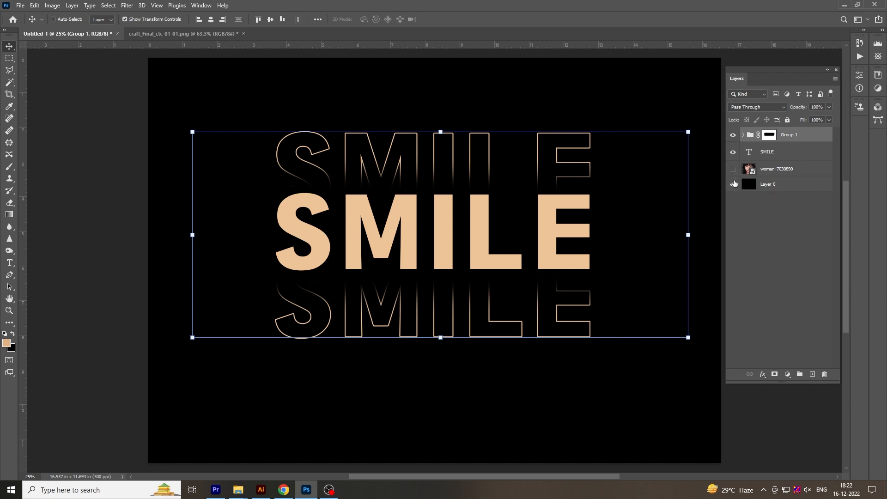
# Show the woman photo layer behind the text and set the solid SMILE text's blend mode to Linear Burn
pyautogui.click(734, 170)
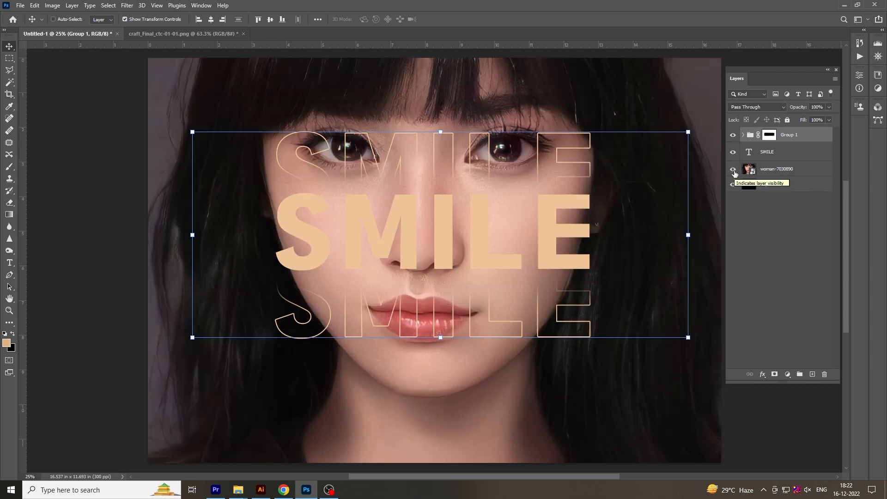
pyautogui.click(786, 154)
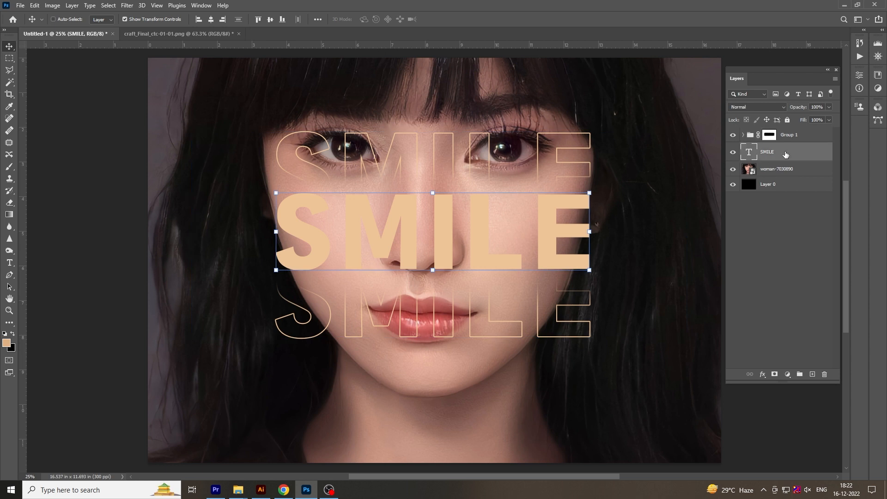
pyautogui.click(763, 110)
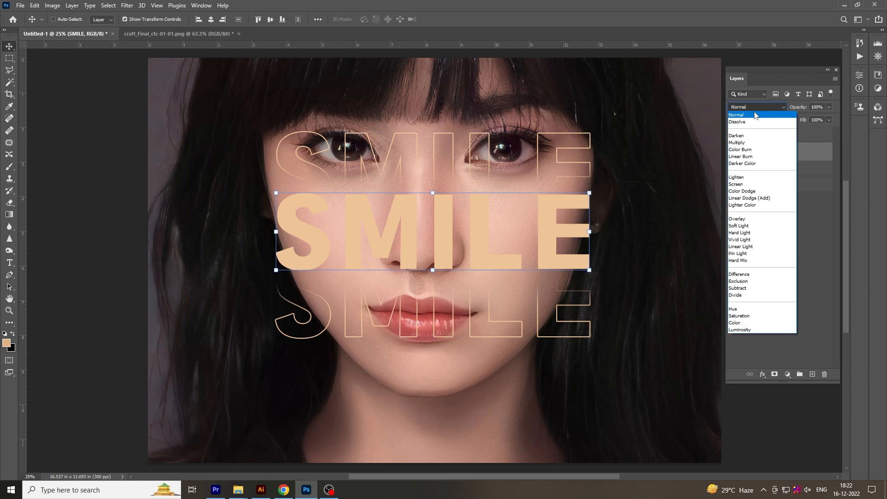
pyautogui.click(751, 158)
# Lower the solid SMILE text layer's opacity to about 45% and deselect all layers
pyautogui.click(829, 107)
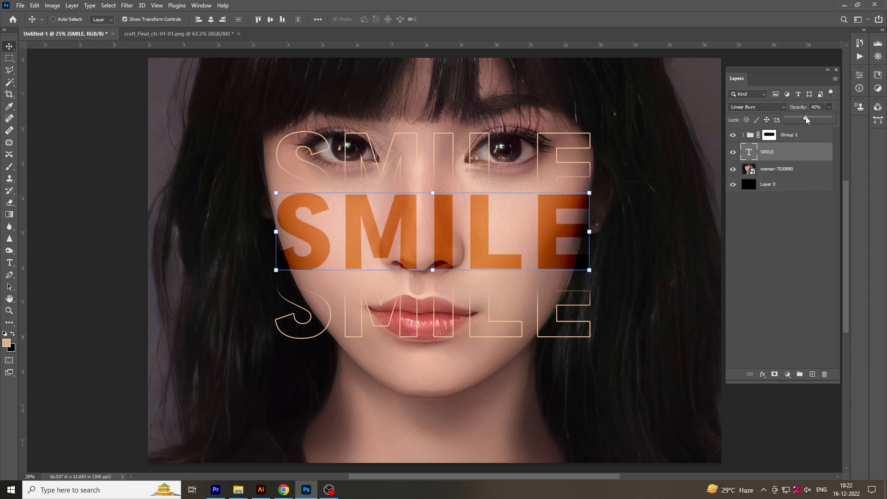
pyautogui.click(801, 237)
pyautogui.click(799, 231)
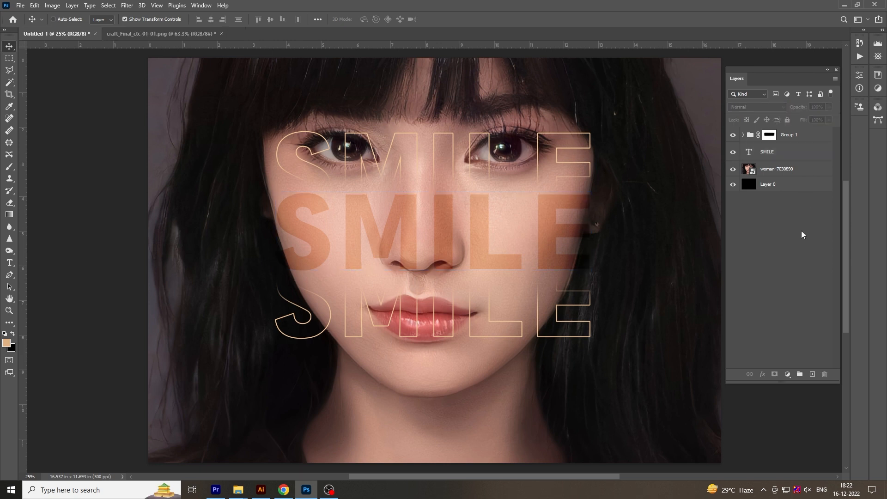
# Preview the whole composition in full-screen mode without the interface, fitted to the display, and return to the standard view
pyautogui.hotkey('ctrl', '0')
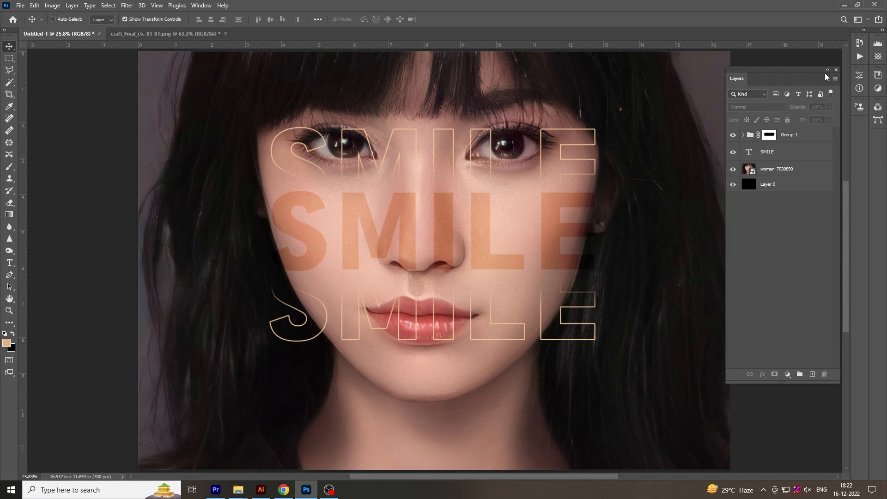
pyautogui.click(827, 70)
pyautogui.press('f')
pyautogui.press('f')
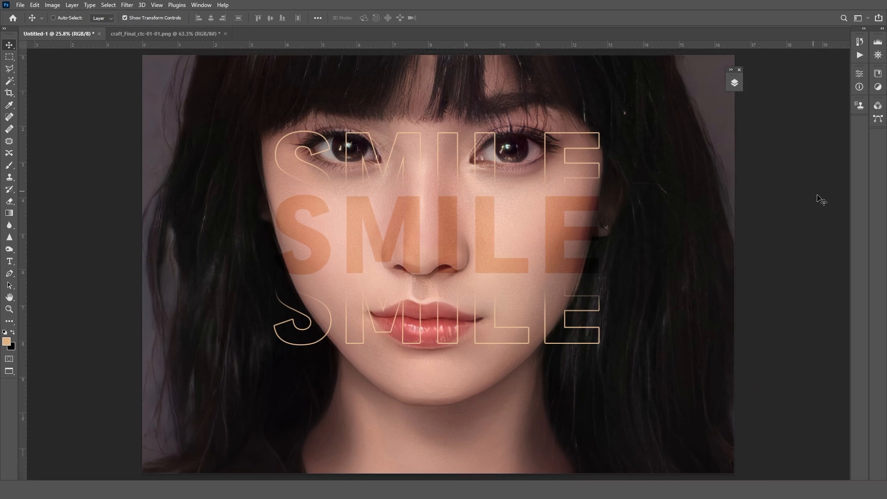
pyautogui.hotkey('ctrl', '0')
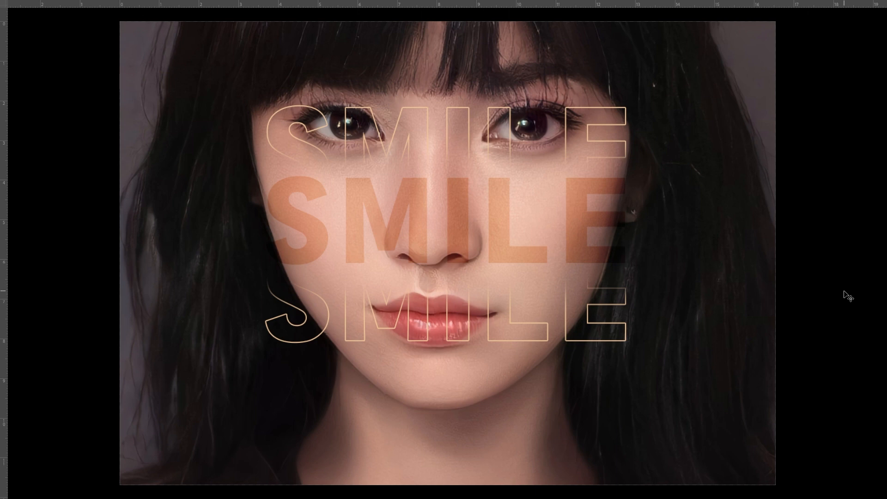
pyautogui.press('f')
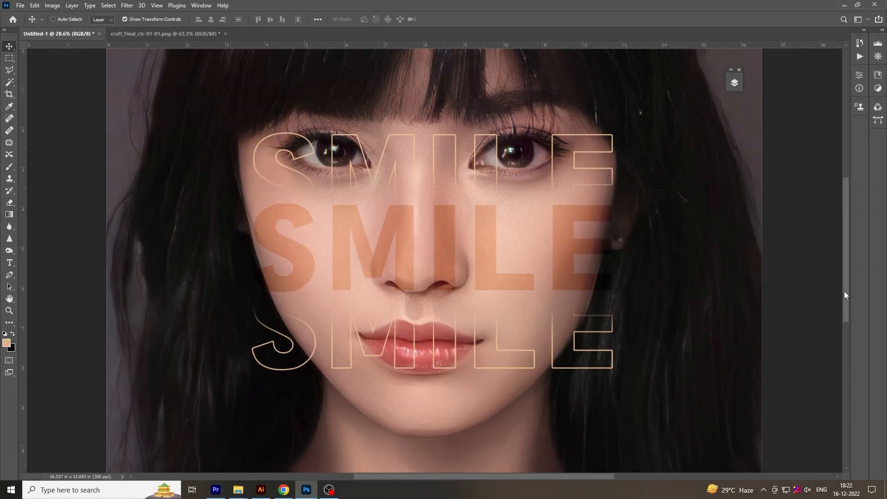